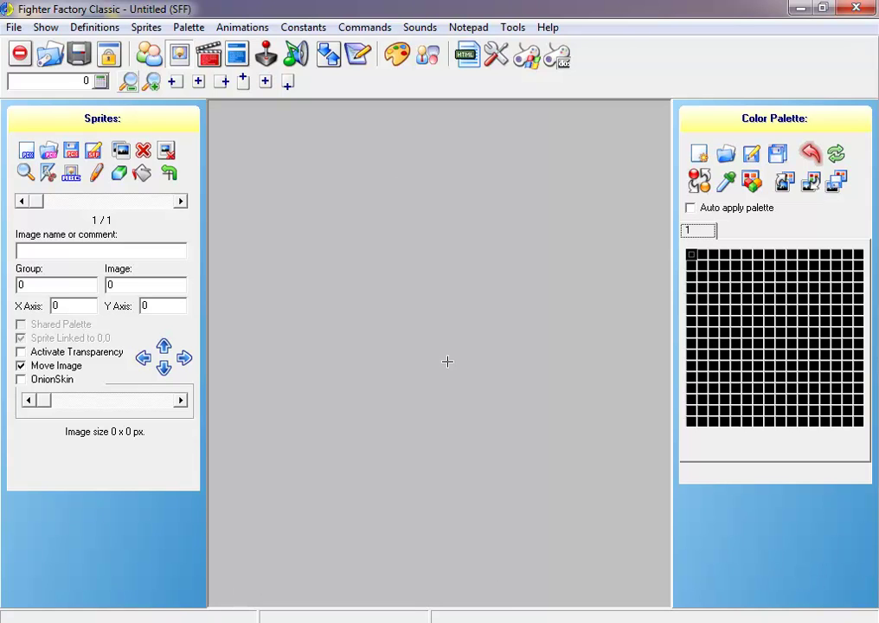
Open the Palettes Edit window from the toolbar.
left_click(398, 56)
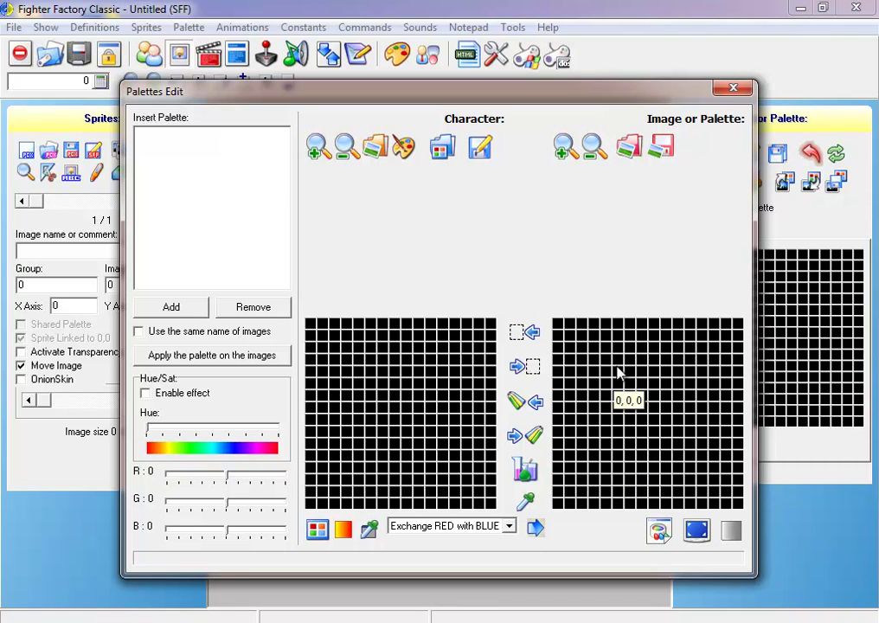
Load XCOTA_Colossus_20.bmp from Desktop's Xmen cota Colossus folder and scroll to the sprite.
left_click(639, 148)
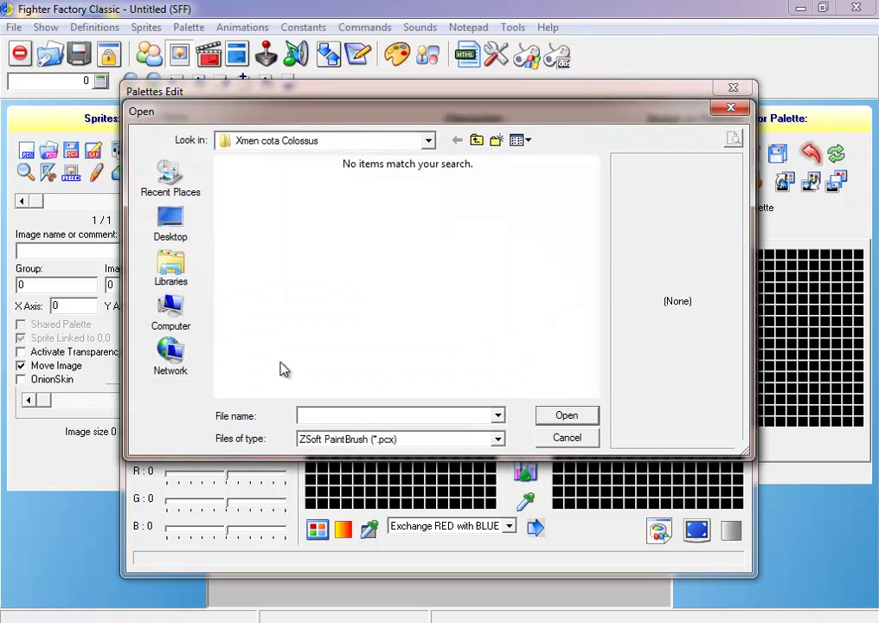
left_click(171, 223)
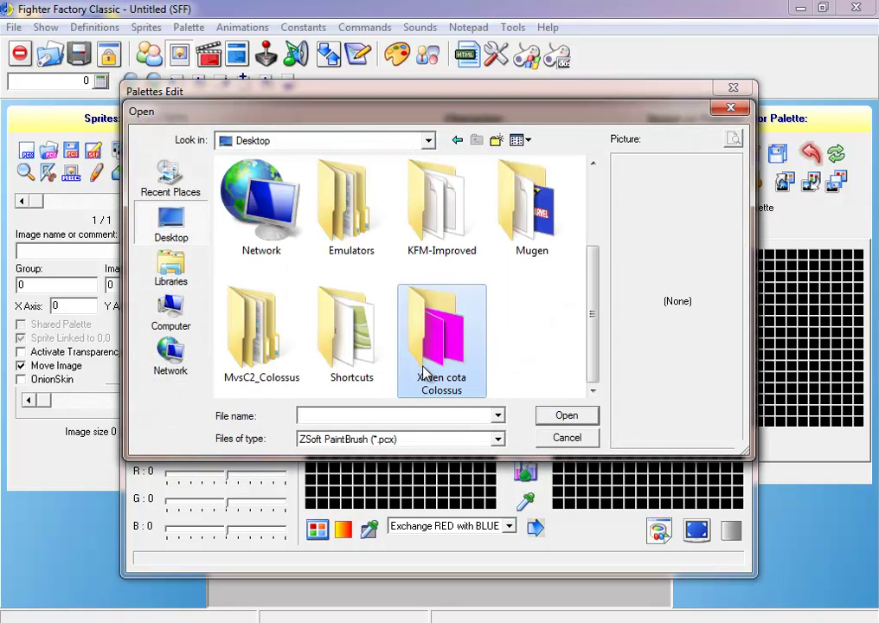
double_click(414, 328)
left_click(317, 444)
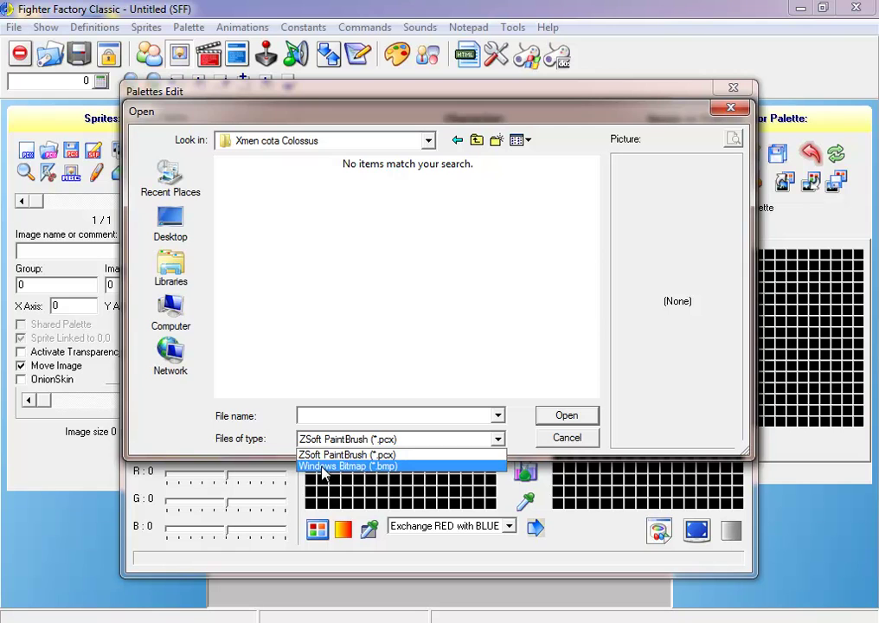
left_click(323, 467)
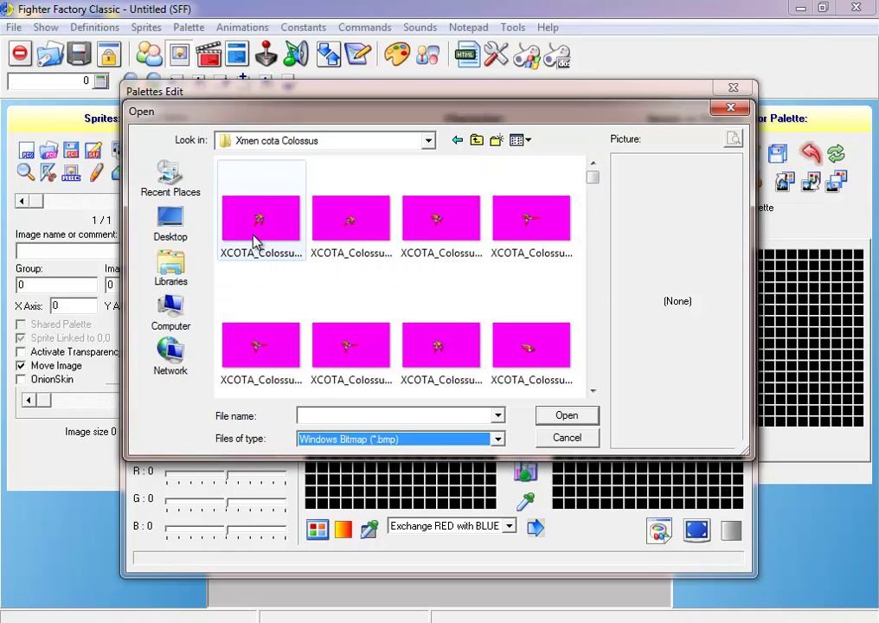
double_click(258, 221)
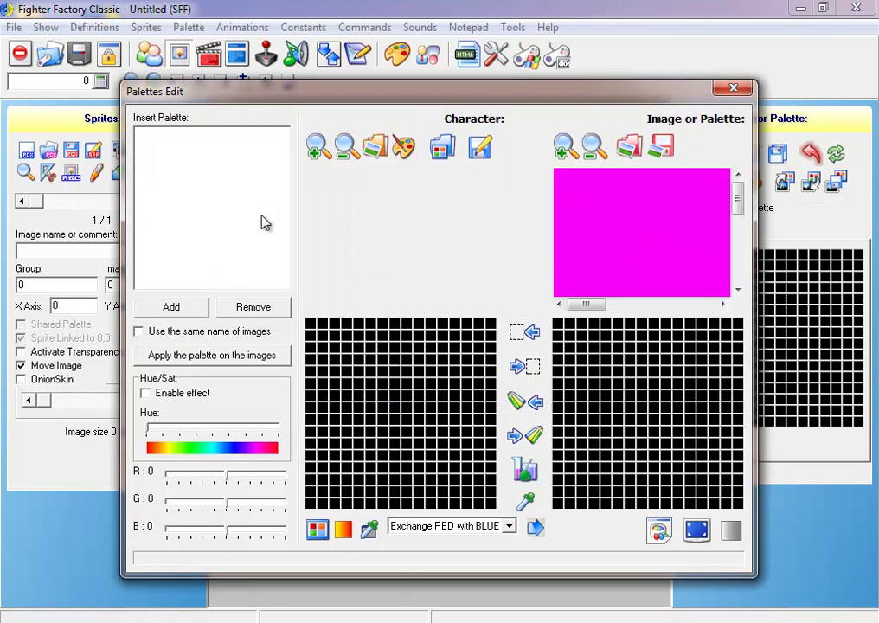
left_click_drag(586, 303, 647, 304)
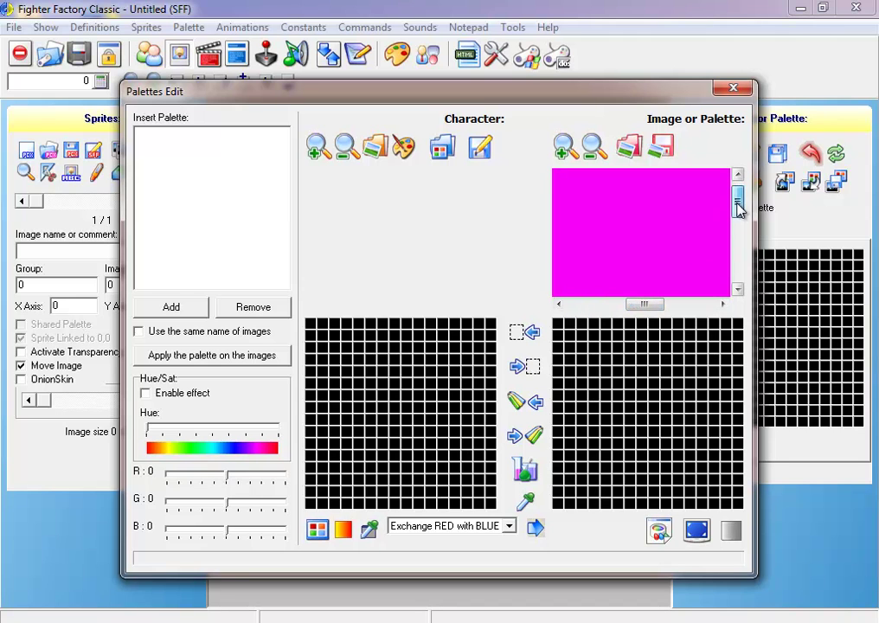
left_click_drag(738, 201, 740, 231)
mouse_move(647, 308)
left_mouse_down()
mouse_move(632, 306)
mouse_move(649, 305)
left_mouse_up()
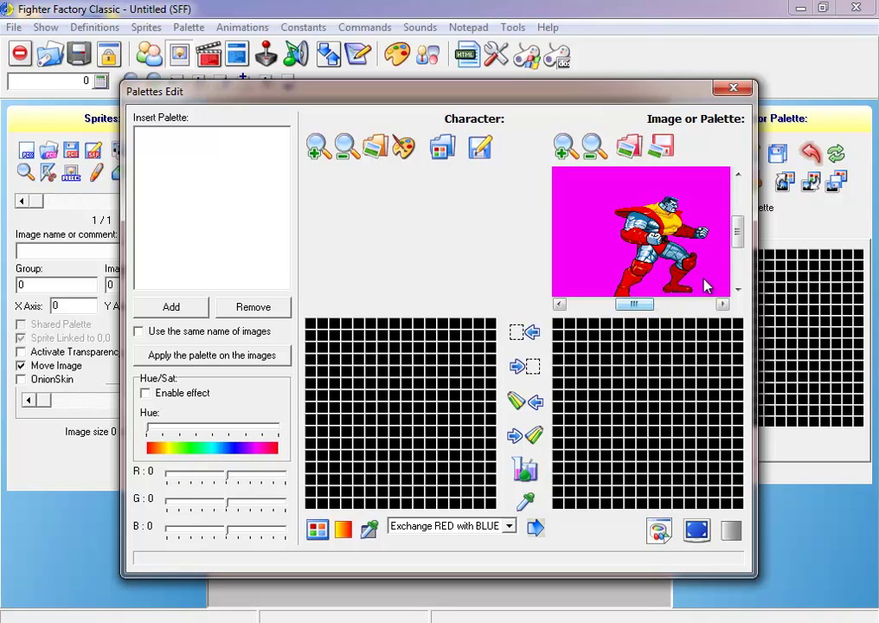
left_click_drag(738, 232, 738, 240)
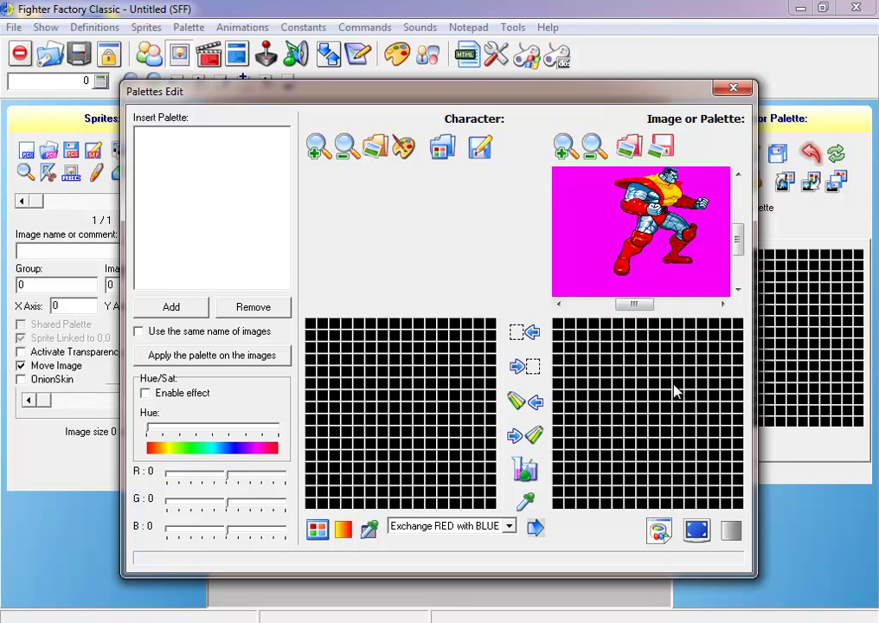
Pull the Colossus sprite's colours (magenta, reds, oranges, blues) into the image palette.
left_click(697, 530)
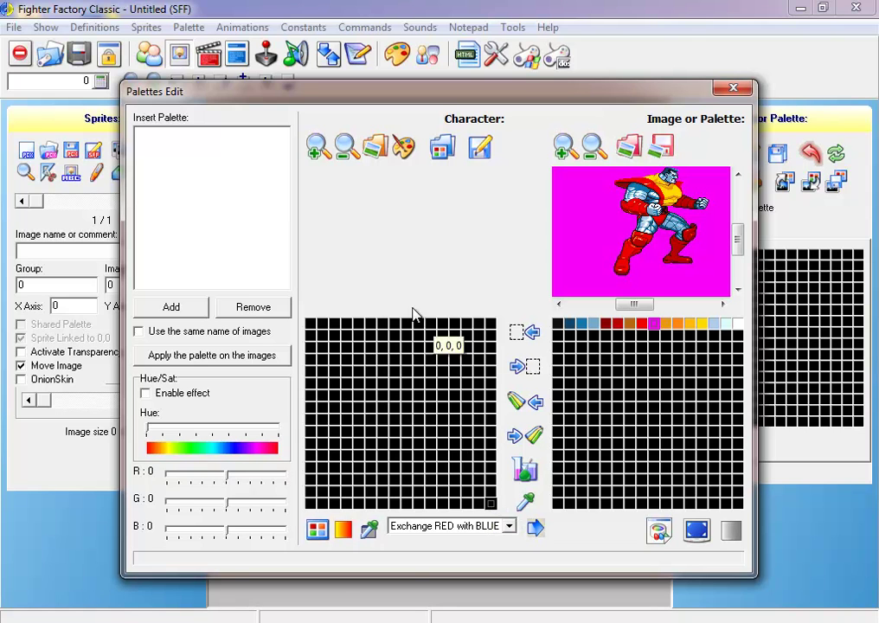
Transfer magenta into the last cell of the character palette.
left_click(524, 405)
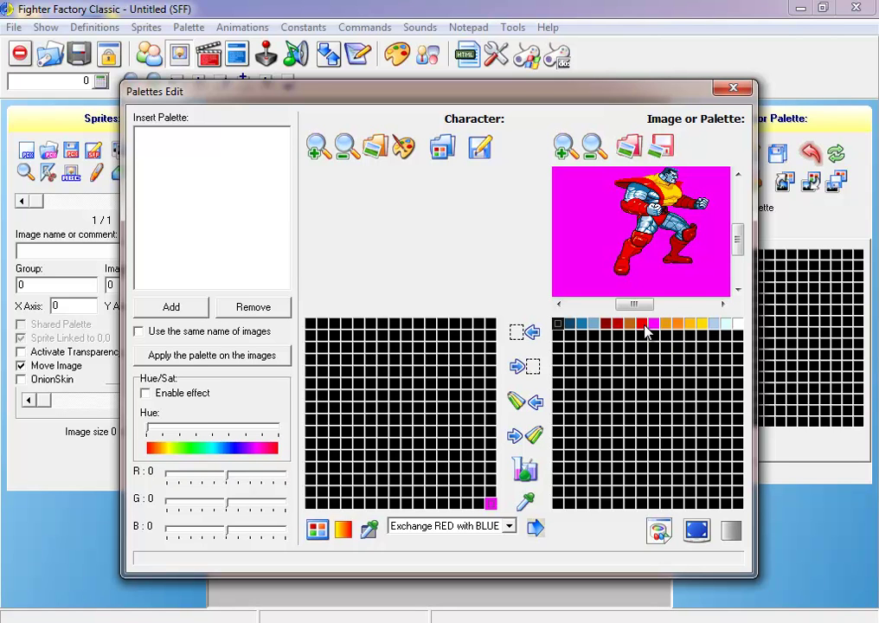
Copy the image's first eight colours (blues, grey, reds) into the character palette's first cells.
left_click(642, 324, "shift")
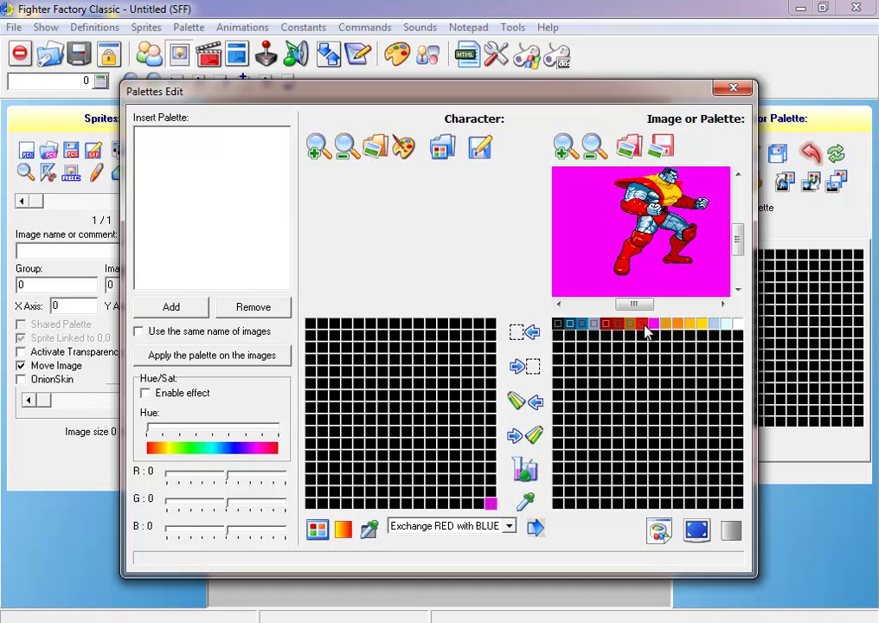
left_click(525, 344)
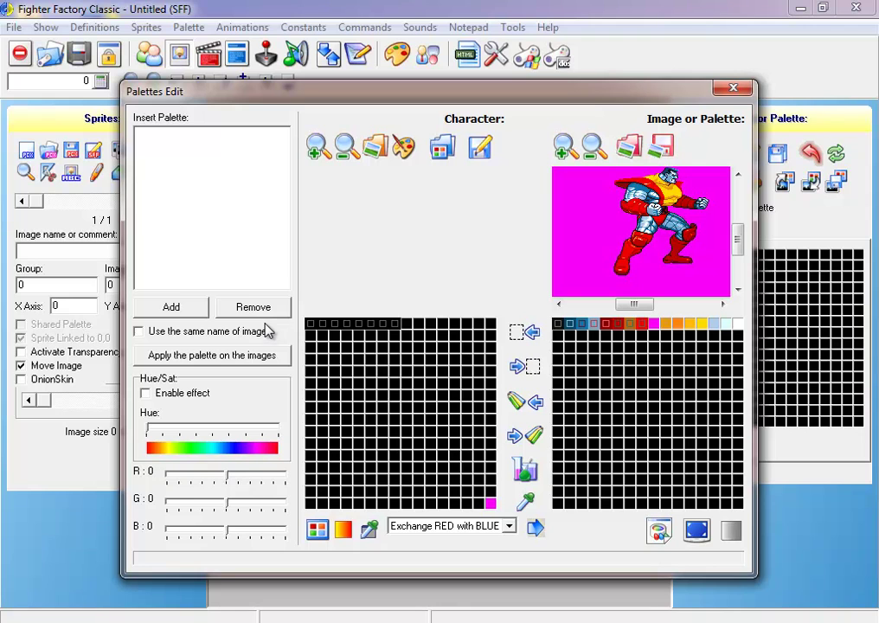
left_click(523, 413)
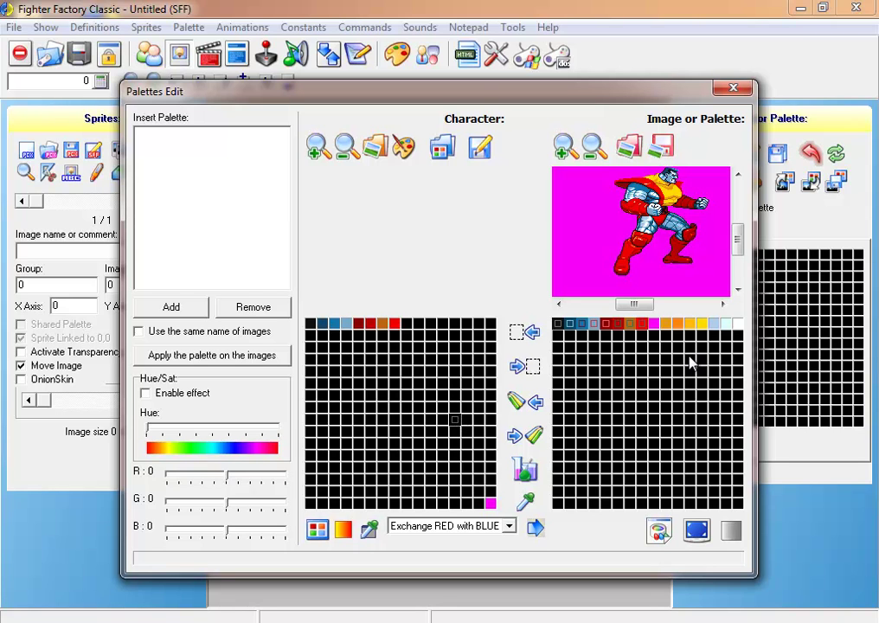
mouse_move(667, 334)
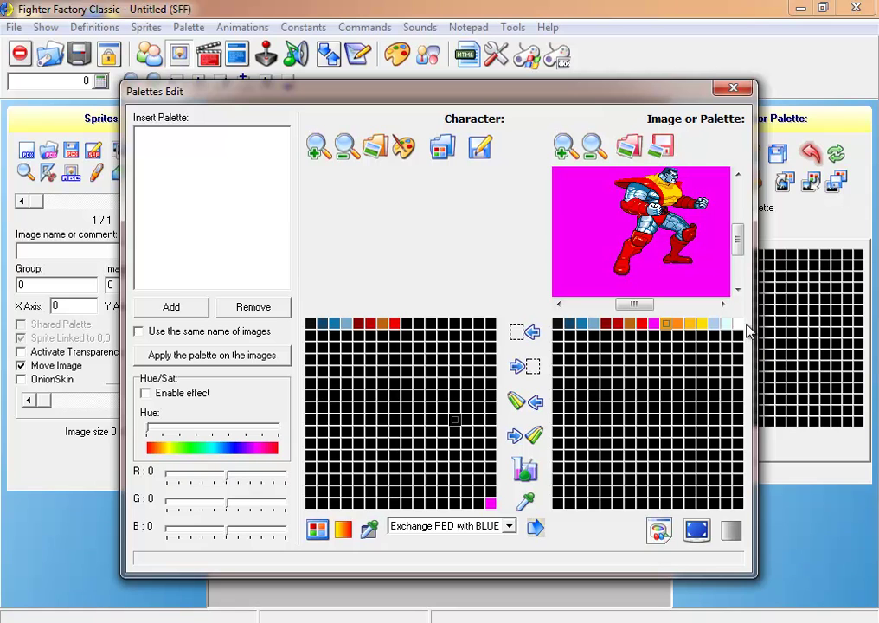
Transfer the image's oranges, yellows, light blues and white into the remaining top-row character cells.
left_click(739, 325, "shift")
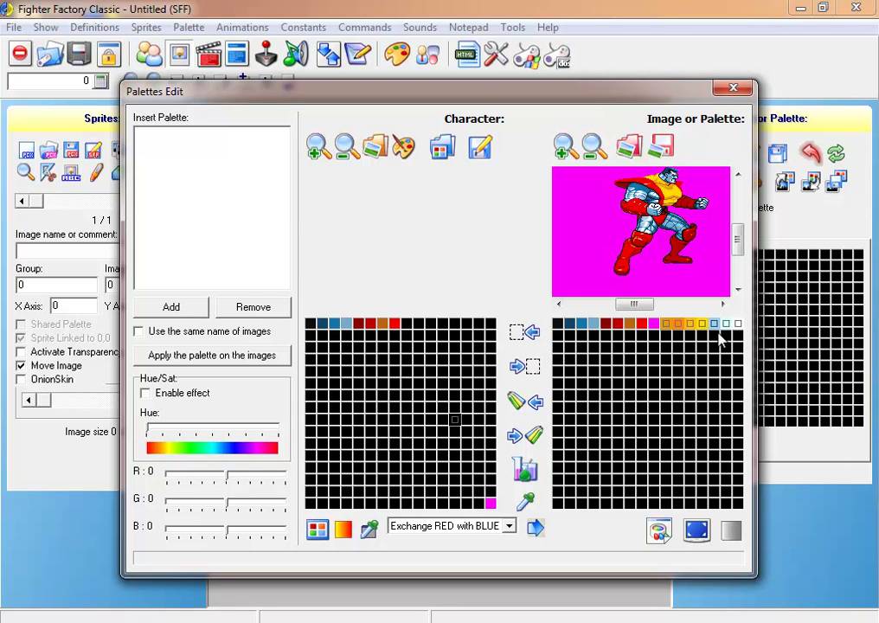
left_click(522, 334)
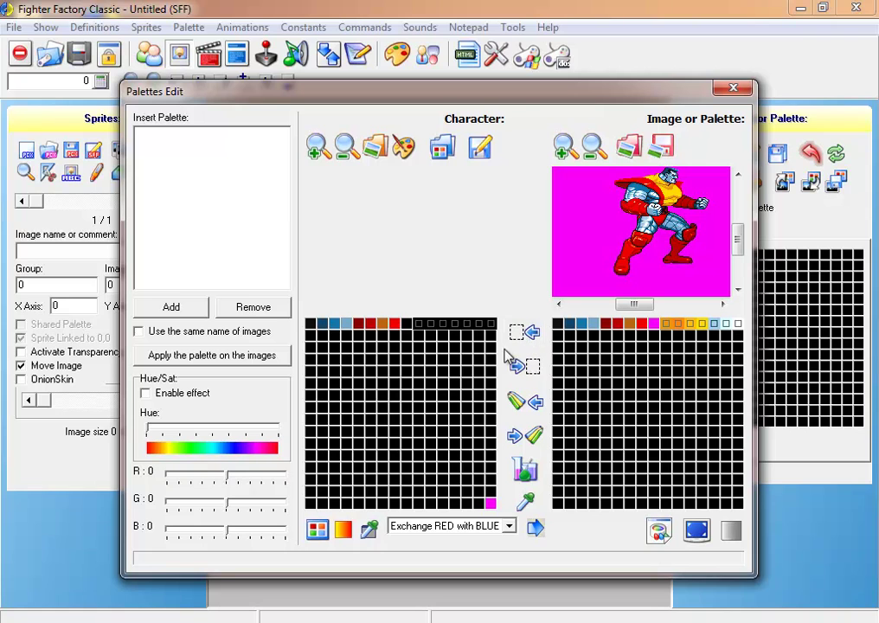
left_click(409, 325)
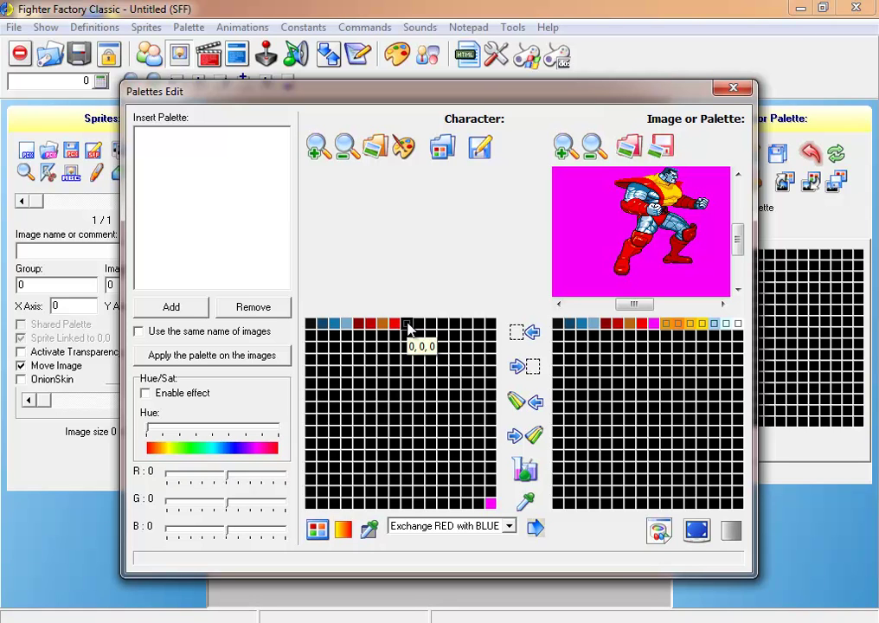
left_click(425, 412, "shift")
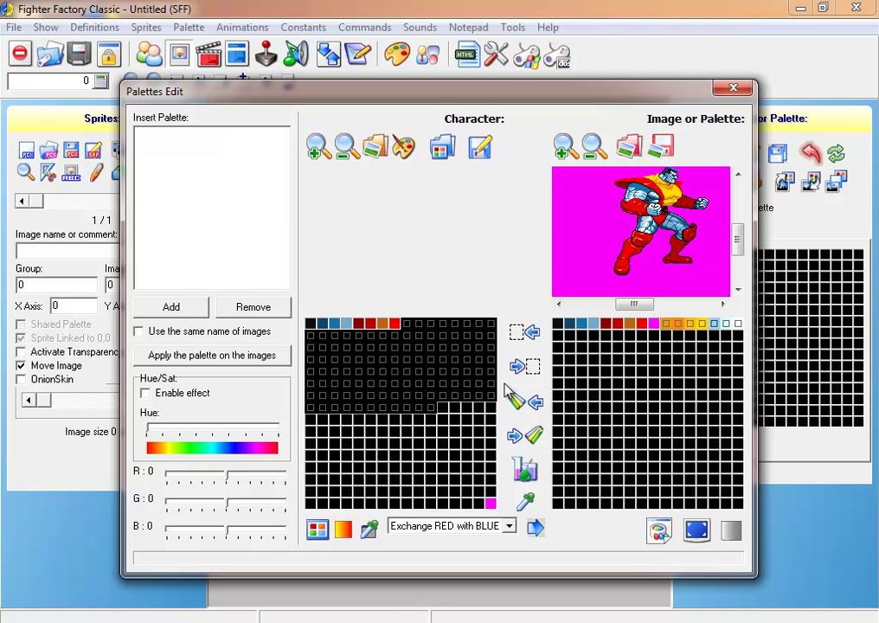
left_click(530, 405)
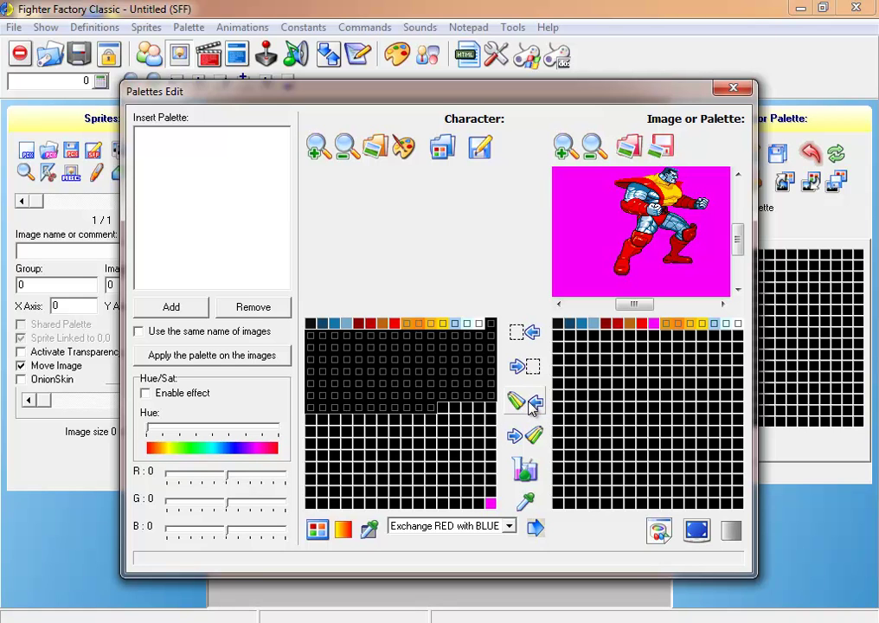
left_click(665, 431)
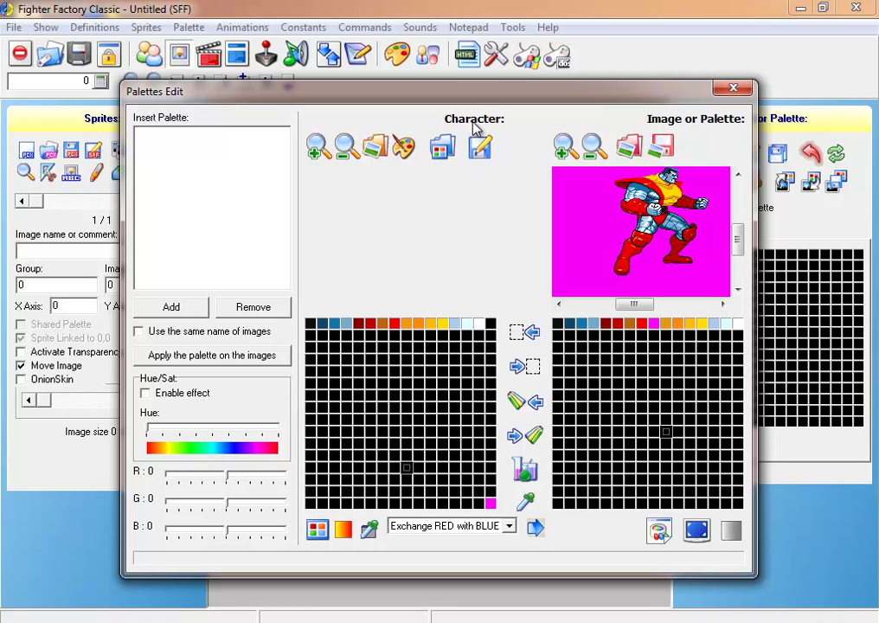
Save the character palette to the Desktop as dfaul.act.
left_click(478, 147)
left_click(178, 232)
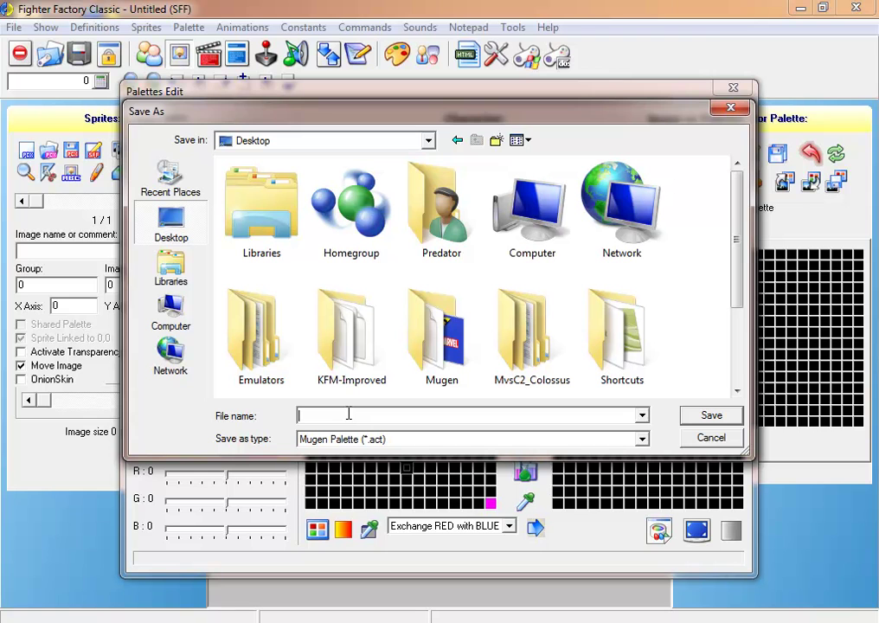
type("dfaul")
key("Return")
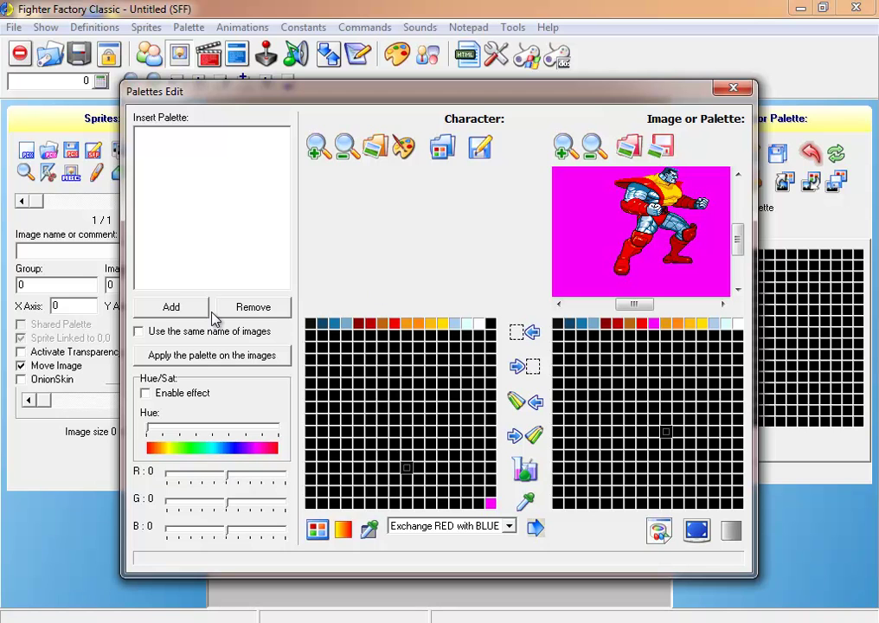
Add the XCOTA_Colossus bitmaps from the Xmen cota Colossus folder to the Insert Palette list.
left_click(167, 308)
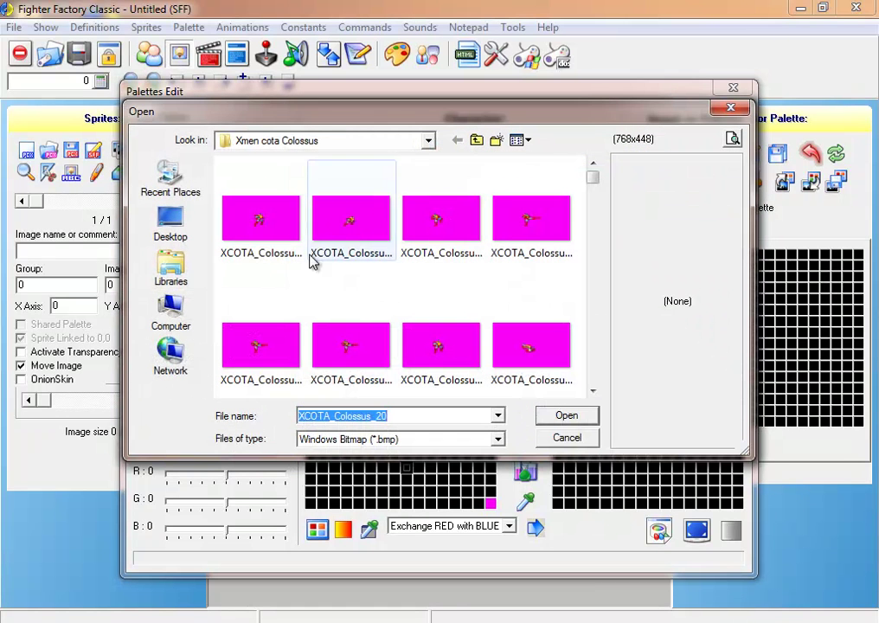
left_click_drag(221, 194, 589, 575)
key("Return")
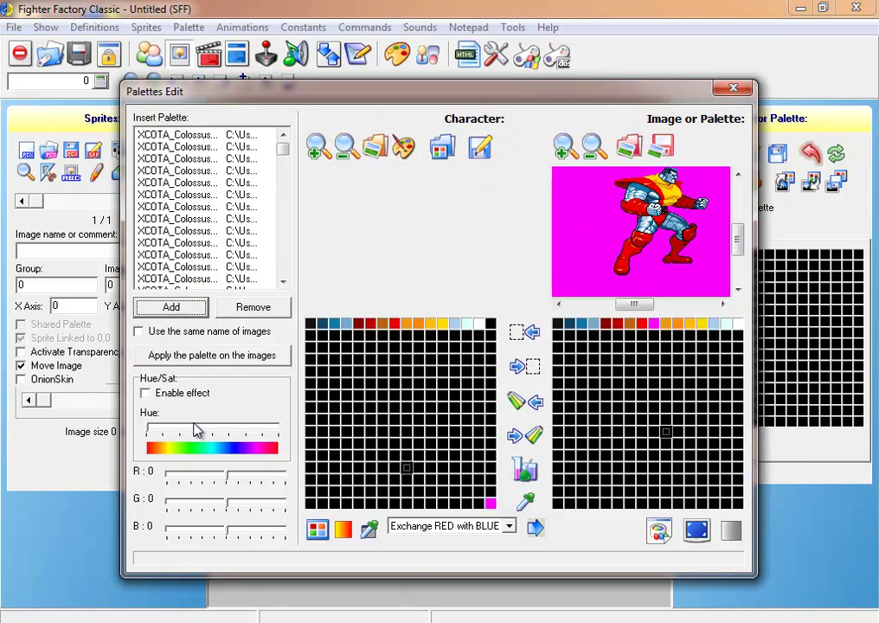
Start applying the palette to the listed images, cancel the Save As, and close Palettes Edit.
left_click(204, 362)
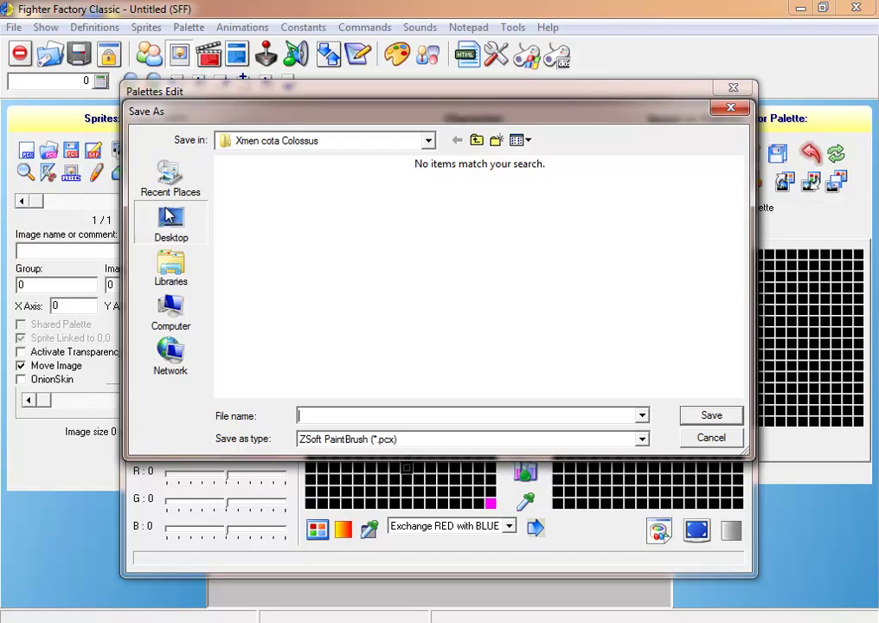
left_click(169, 218)
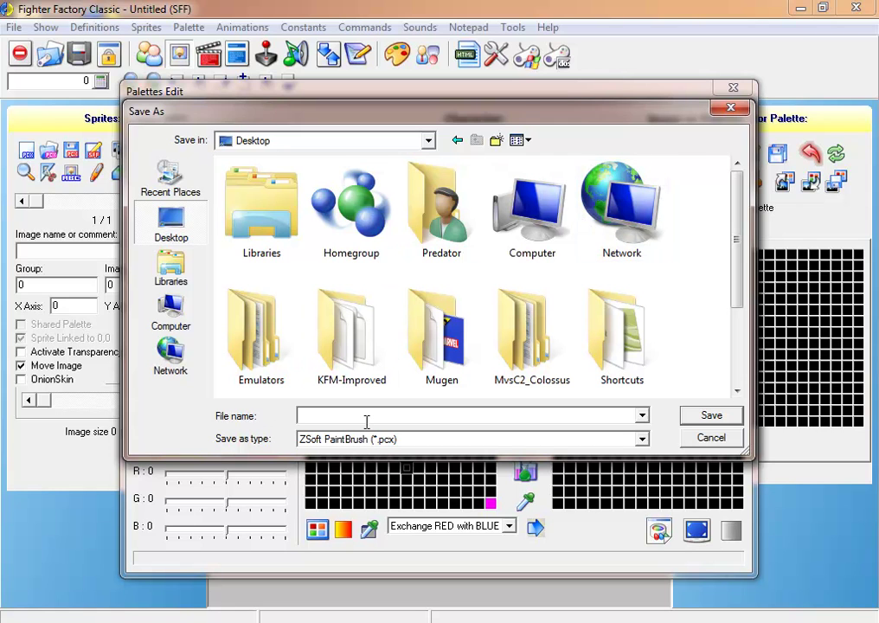
left_click(713, 437)
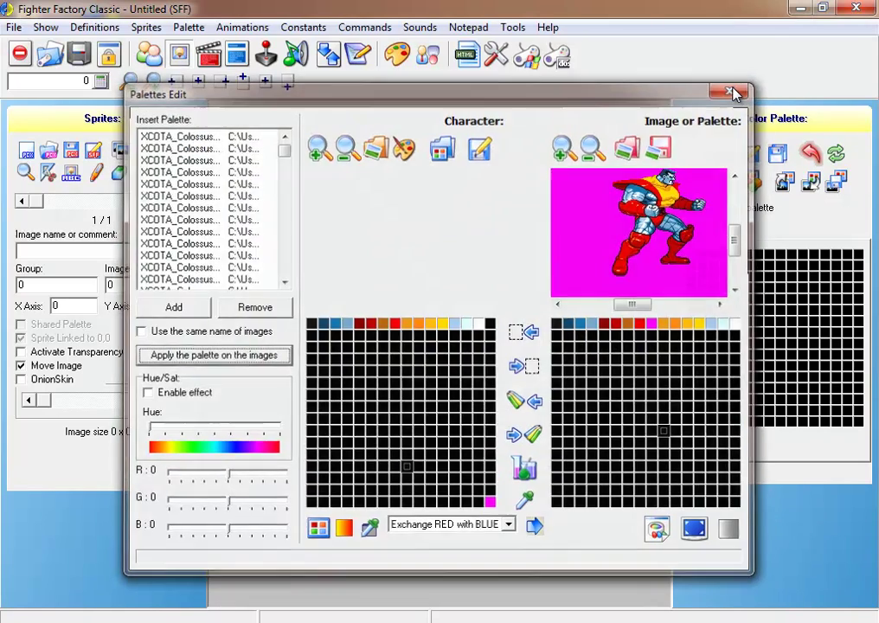
left_click(732, 92)
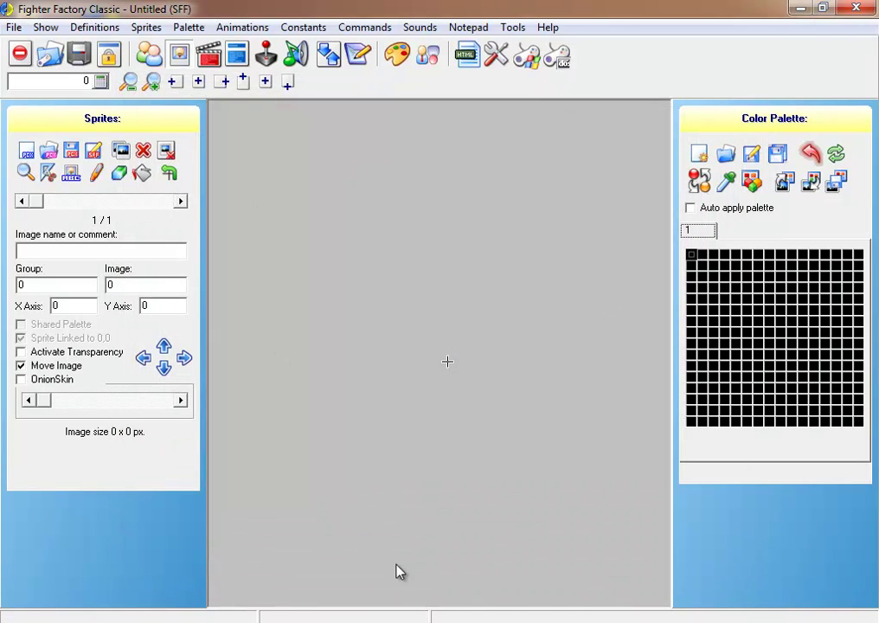